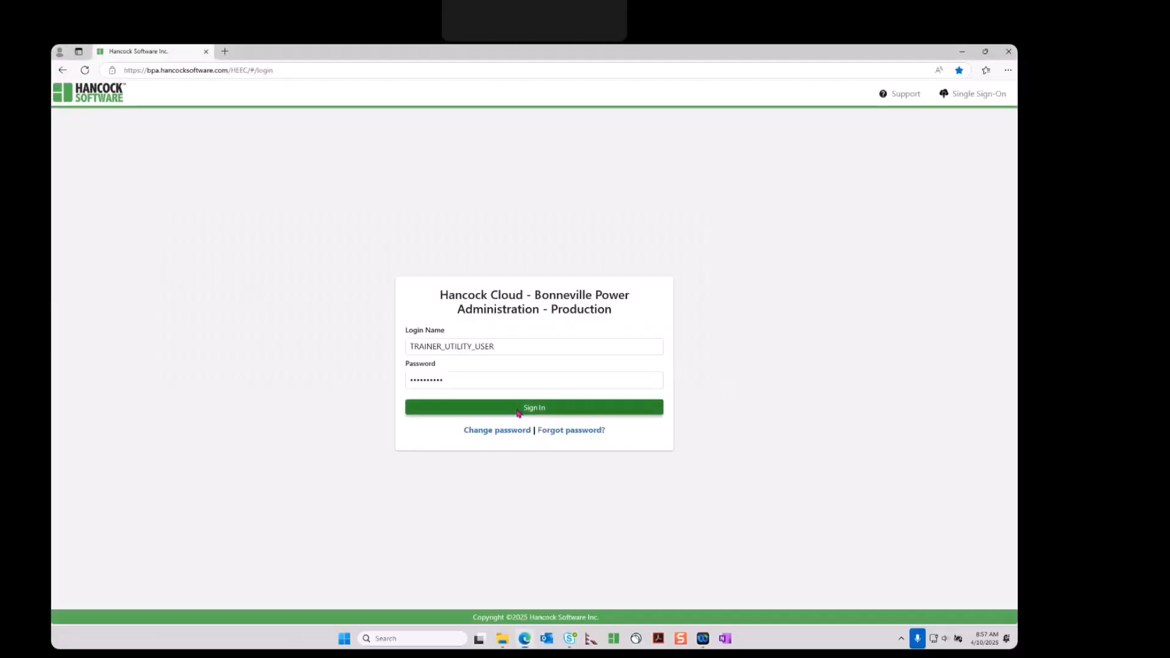
Sign in and start a blank new application from the application list
click(409, 463)
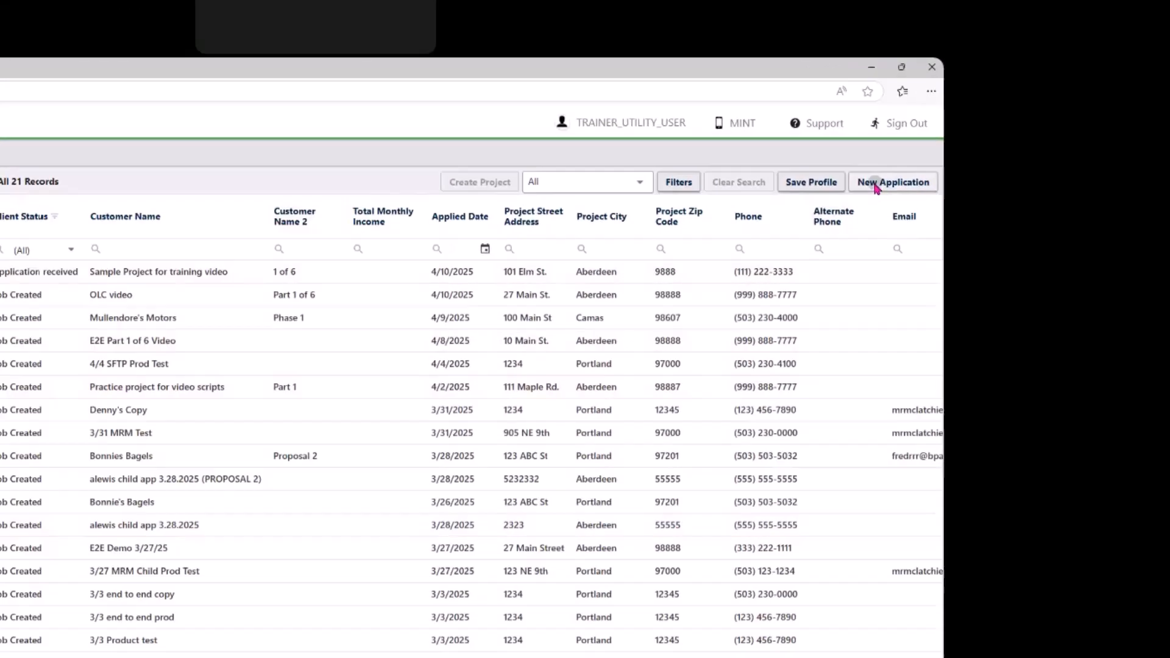
click(754, 266)
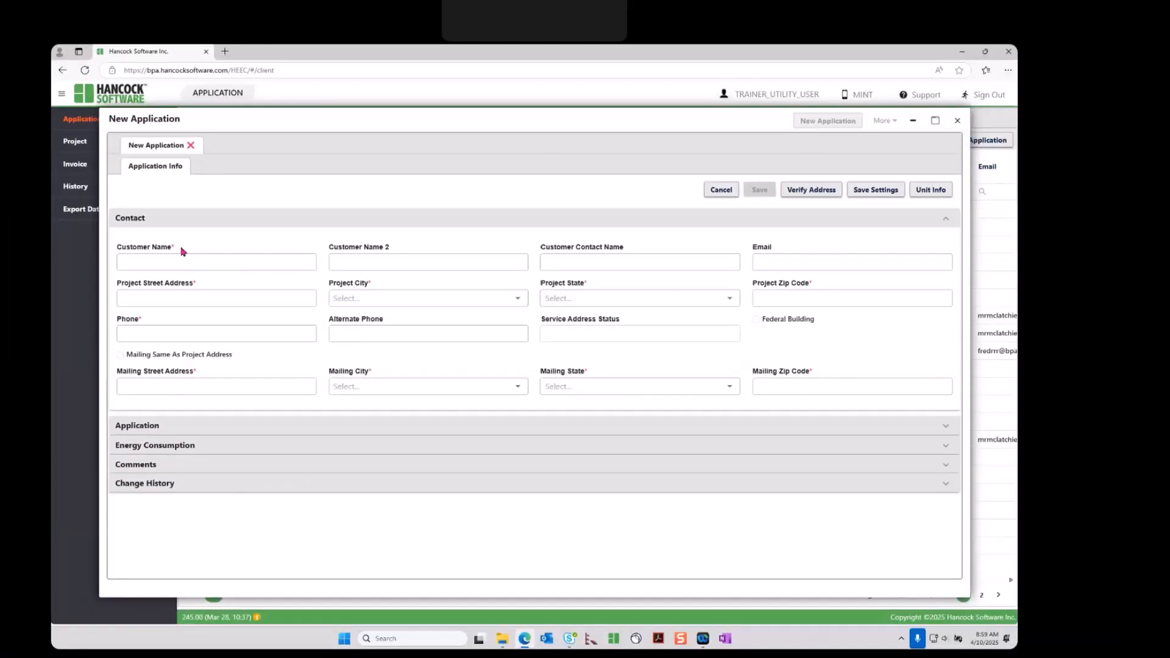
Enter the customer name as 'Demo project' '1 of 6'
click(181, 262)
text(D)
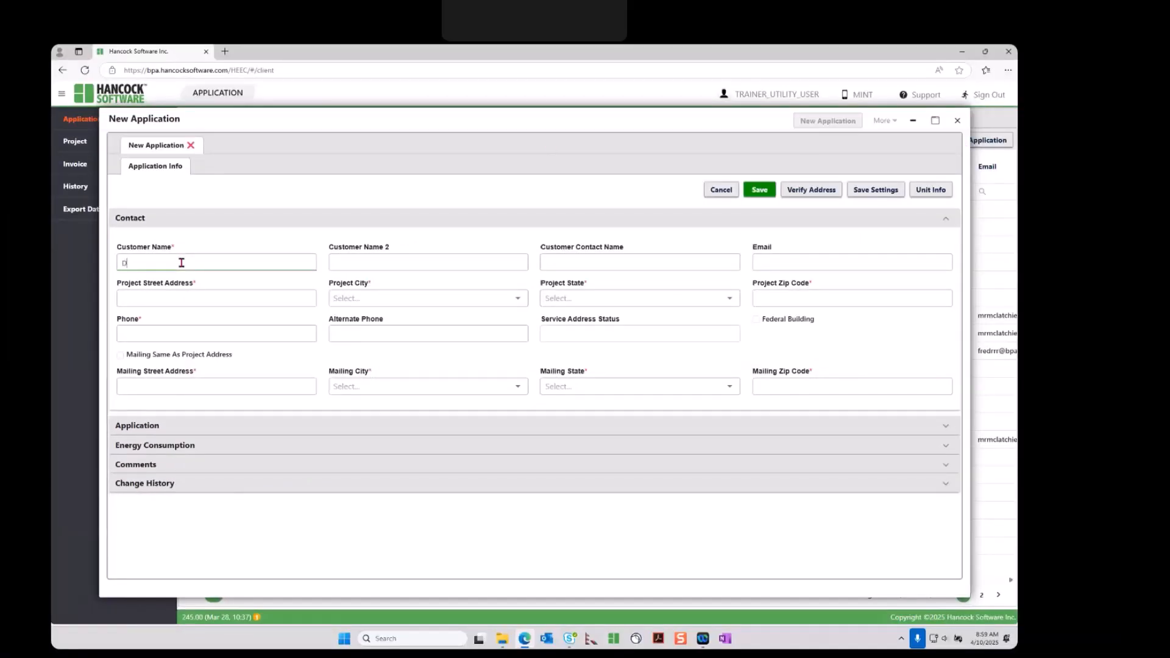
text(emo project)
click(341, 262)
text(1 El)
text( 6)
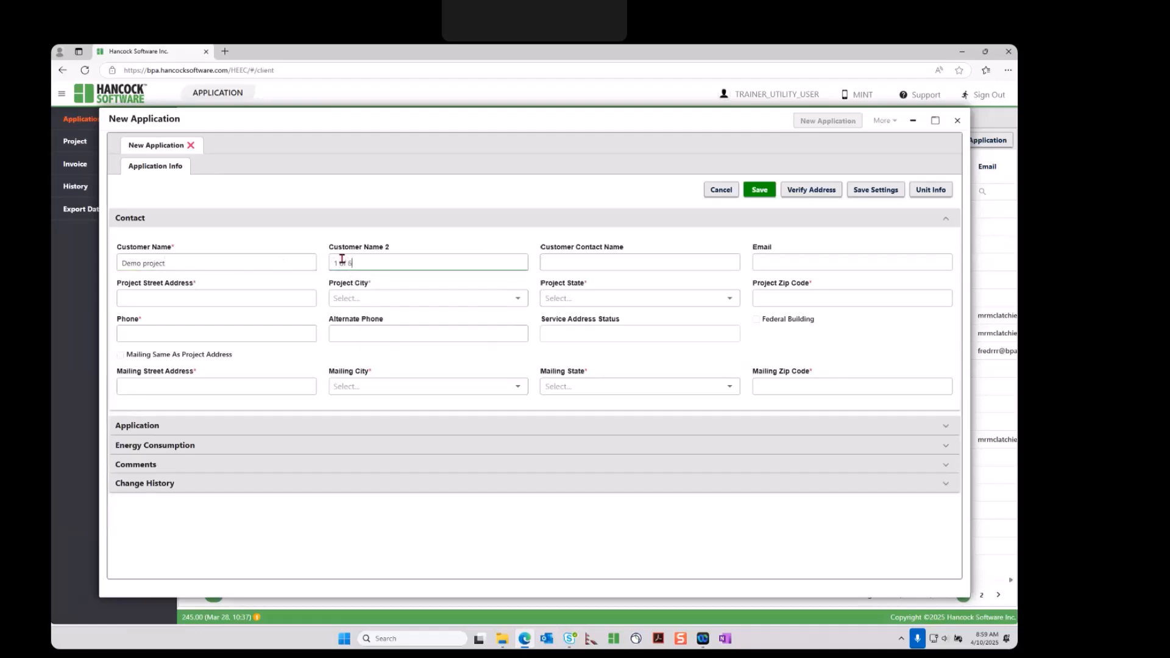
Set the project address to 45 Main St., Aberdeen, WA 98765
click(257, 297)
text(45 Main St.)
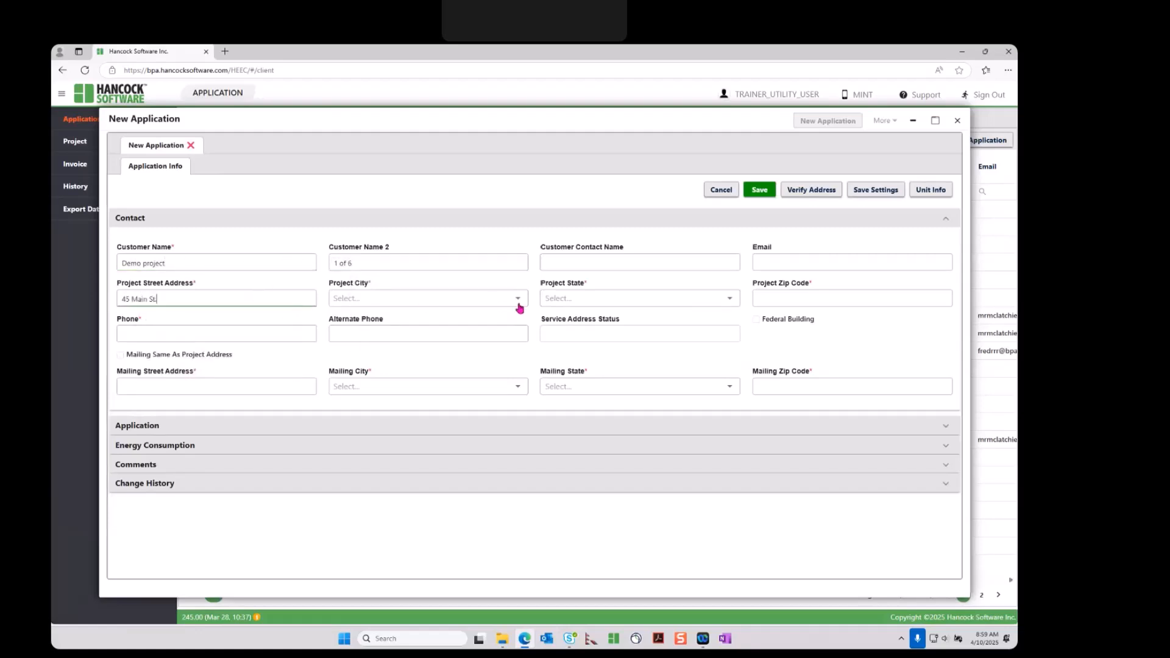
click(515, 301)
click(463, 319)
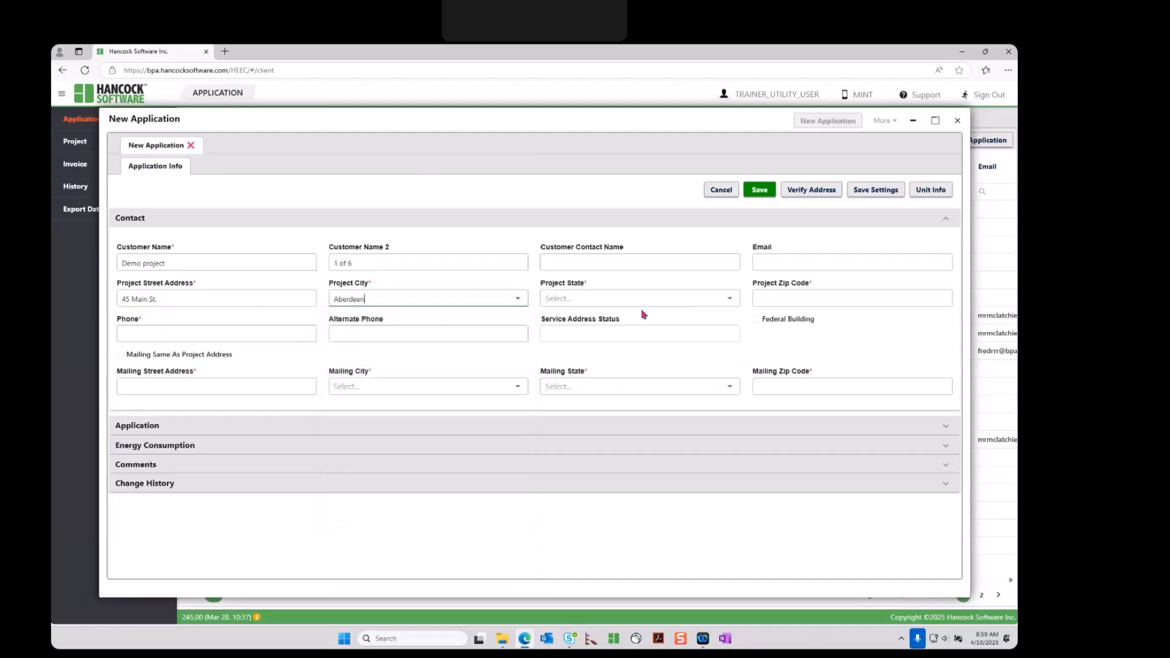
click(728, 299)
scroll(666, 461, down, 3)
scroll(666, 461, down, 10)
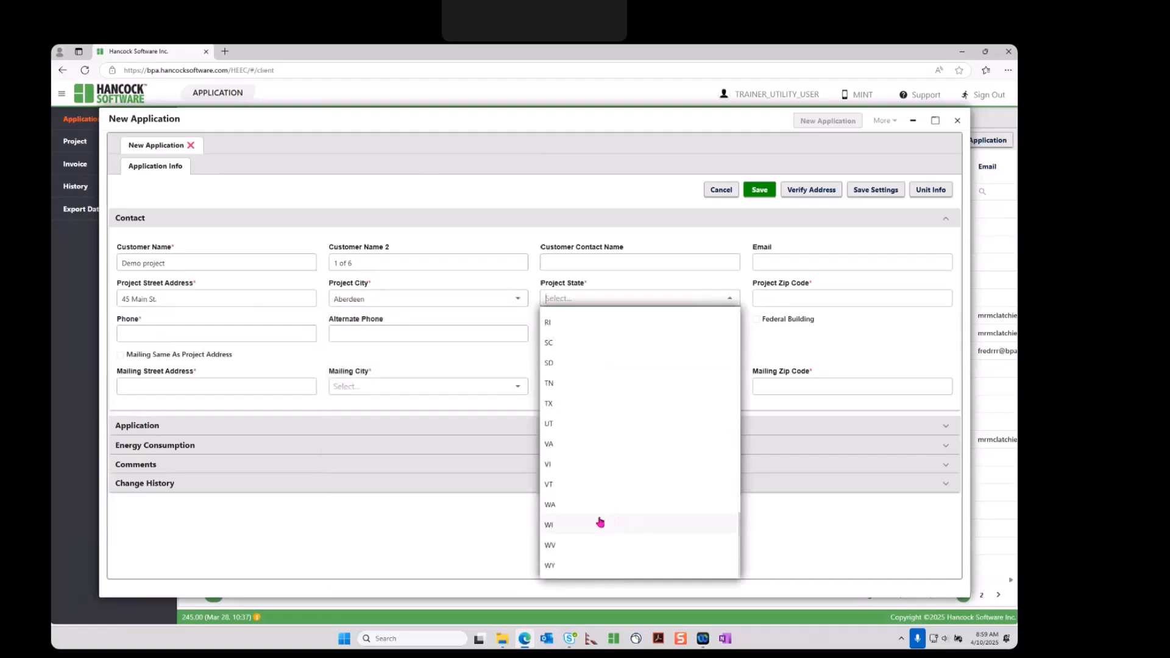
click(561, 505)
click(787, 299)
text(98765)
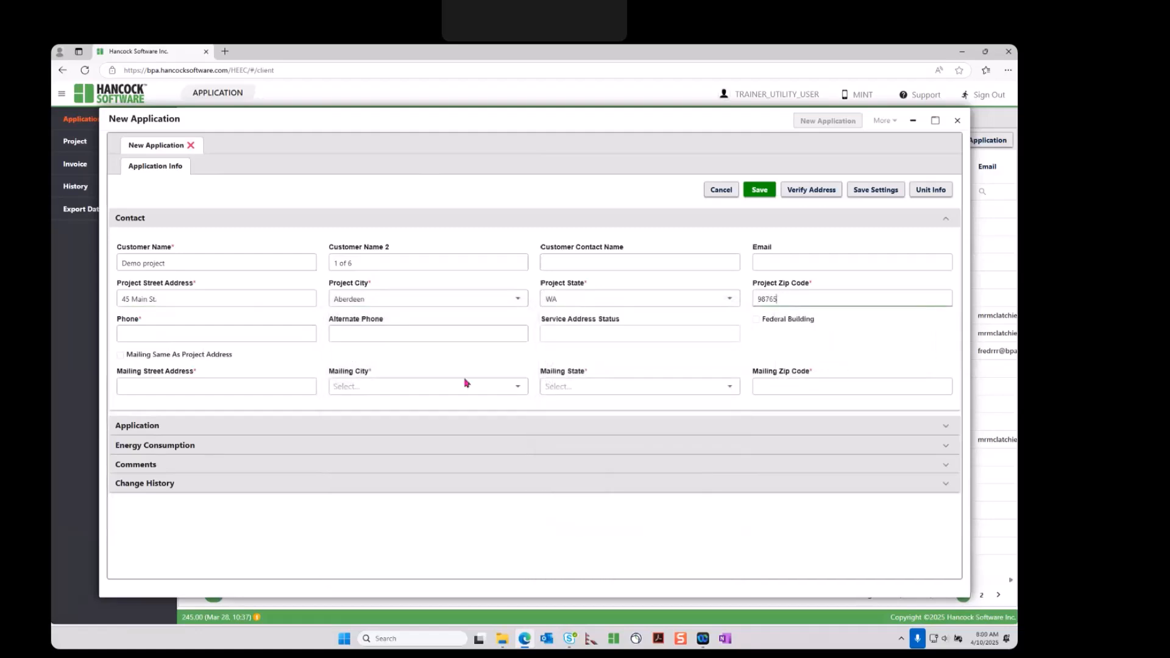
Enter the contact phone number and make the mailing address match the project address
click(250, 332)
text(1112223333)
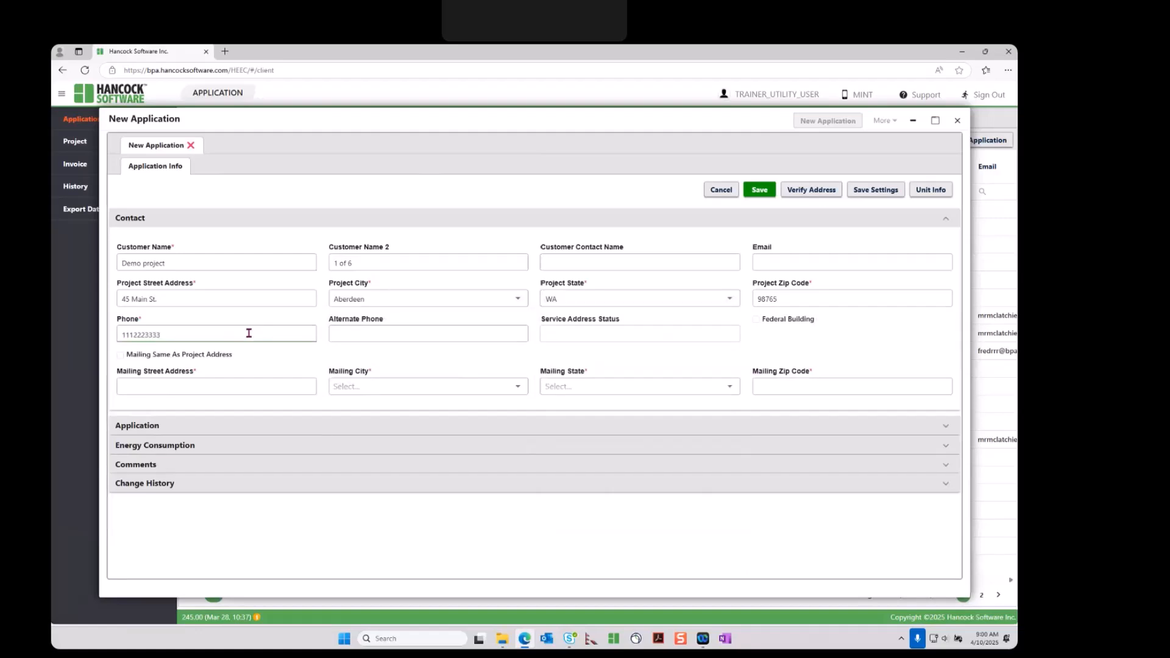
click(120, 356)
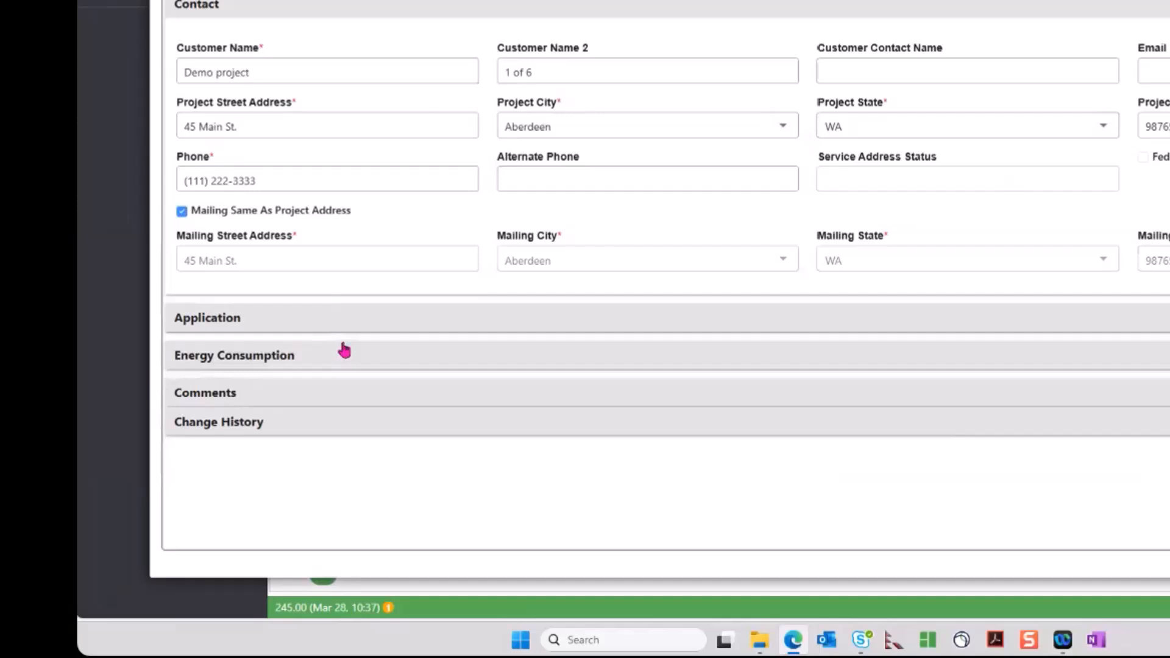
click(229, 442)
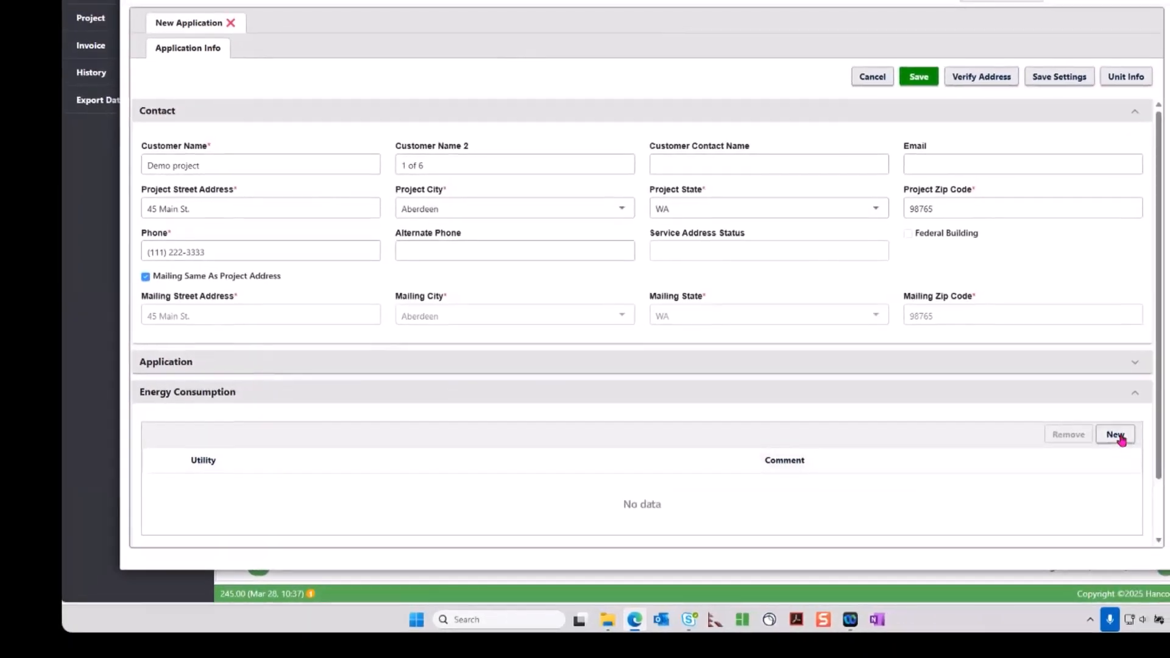
Add a BPA Child - Electricity - 0.060 energy consumption entry and save the application
click(1116, 434)
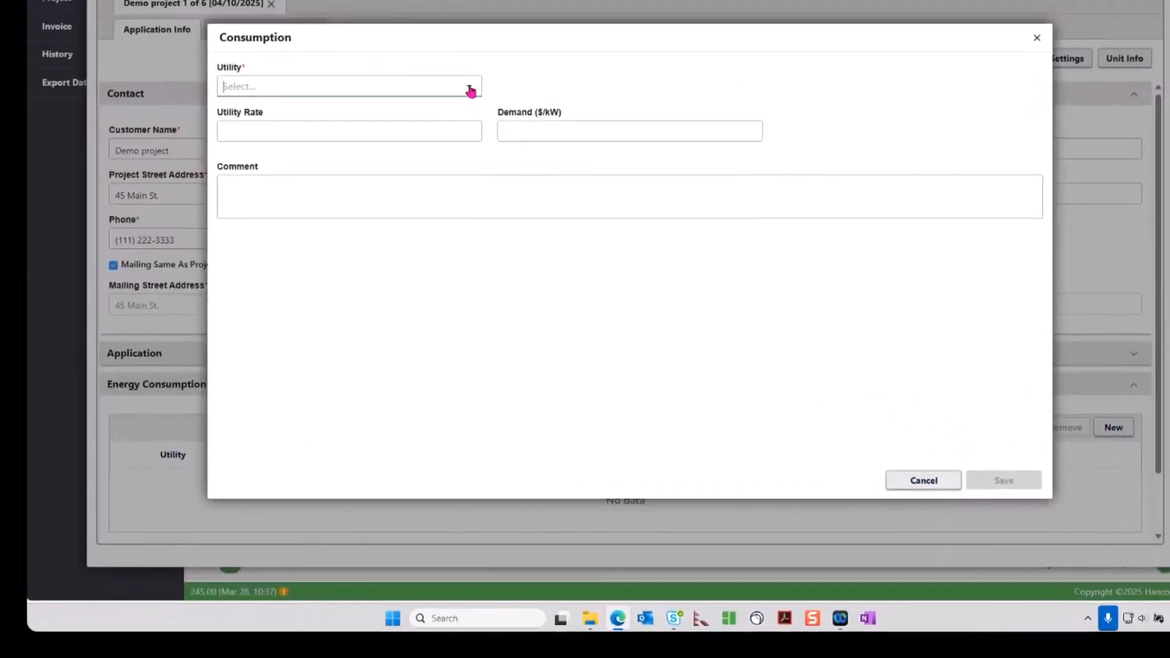
click(471, 89)
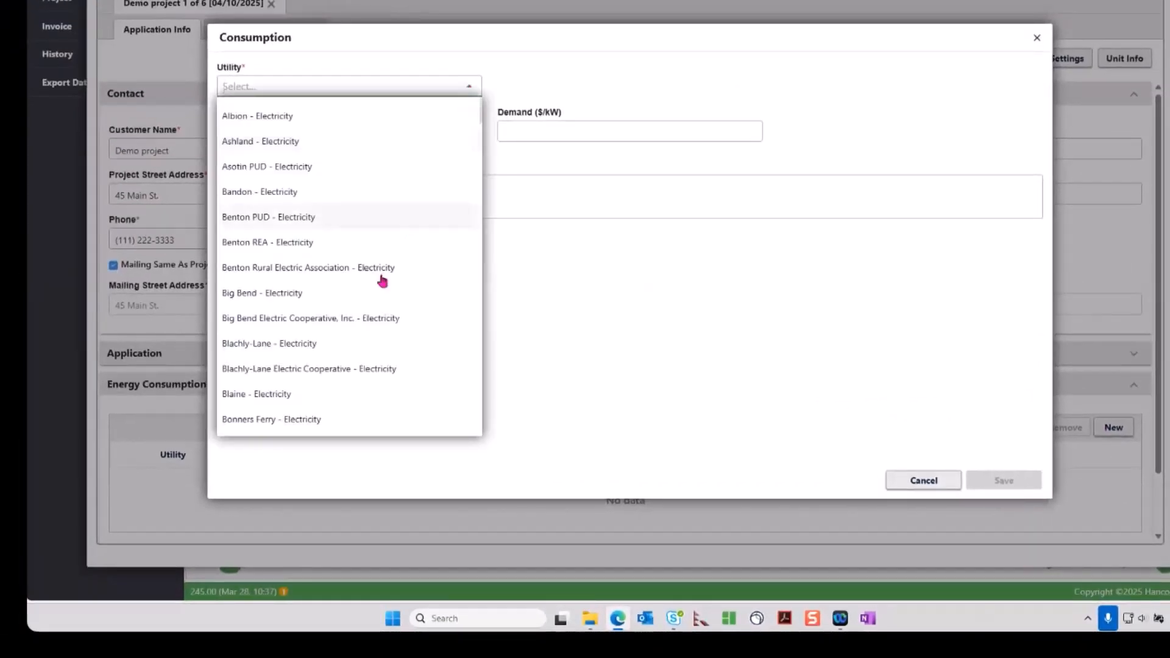
scroll(364, 300, down, 2)
scroll(362, 303, down, 2)
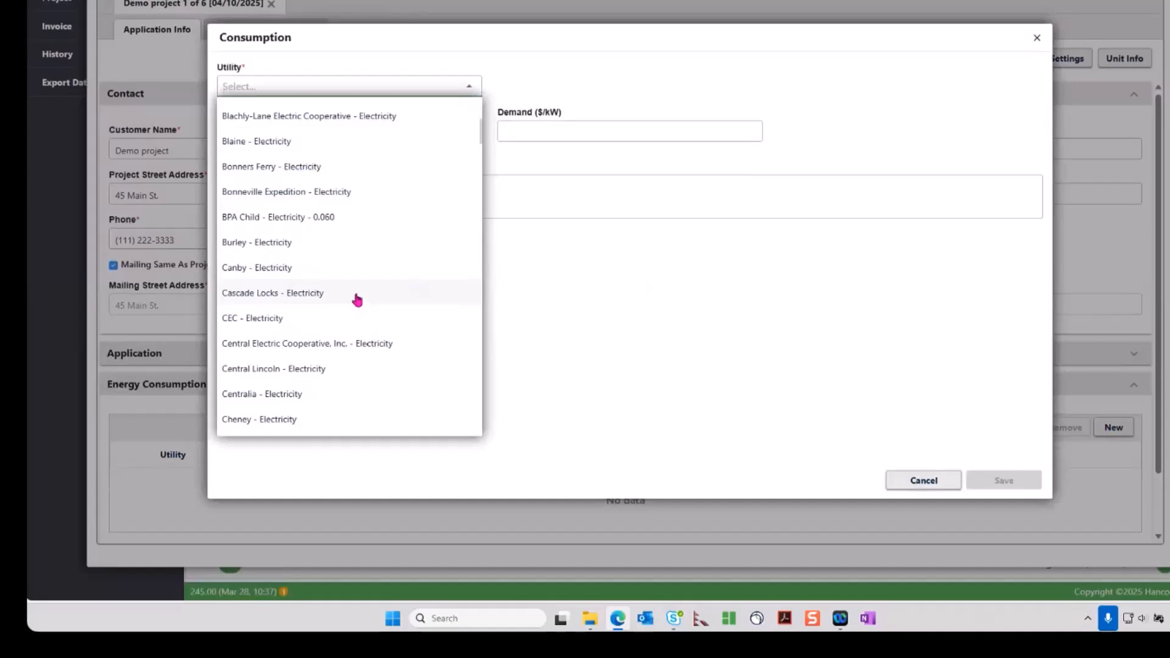
click(274, 221)
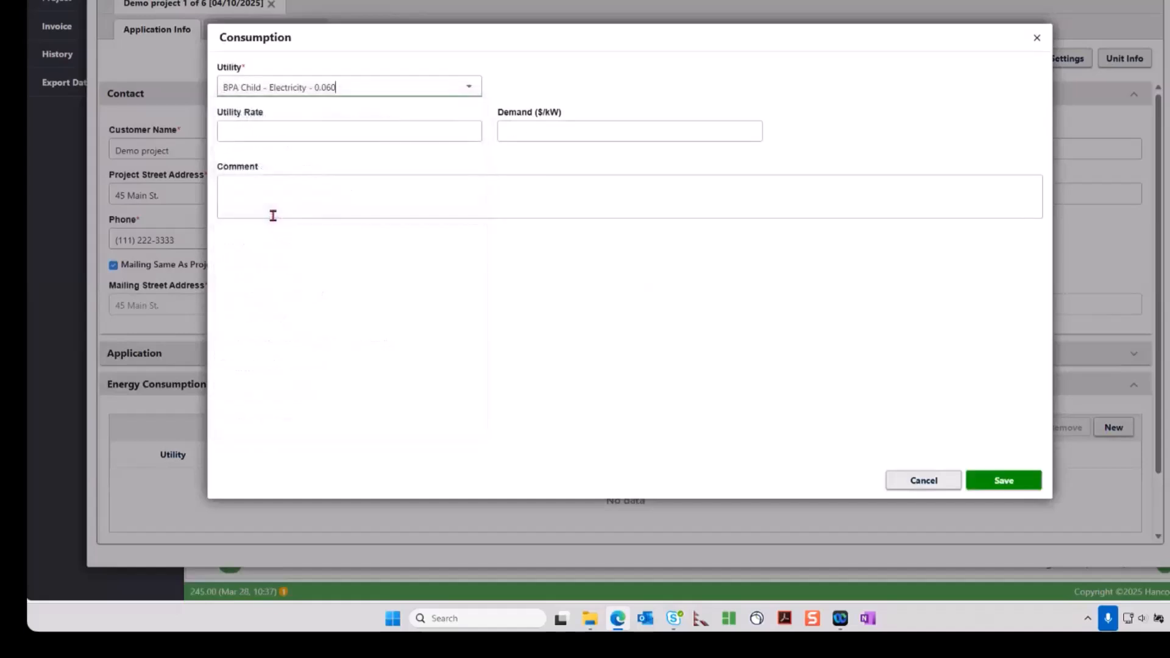
click(990, 481)
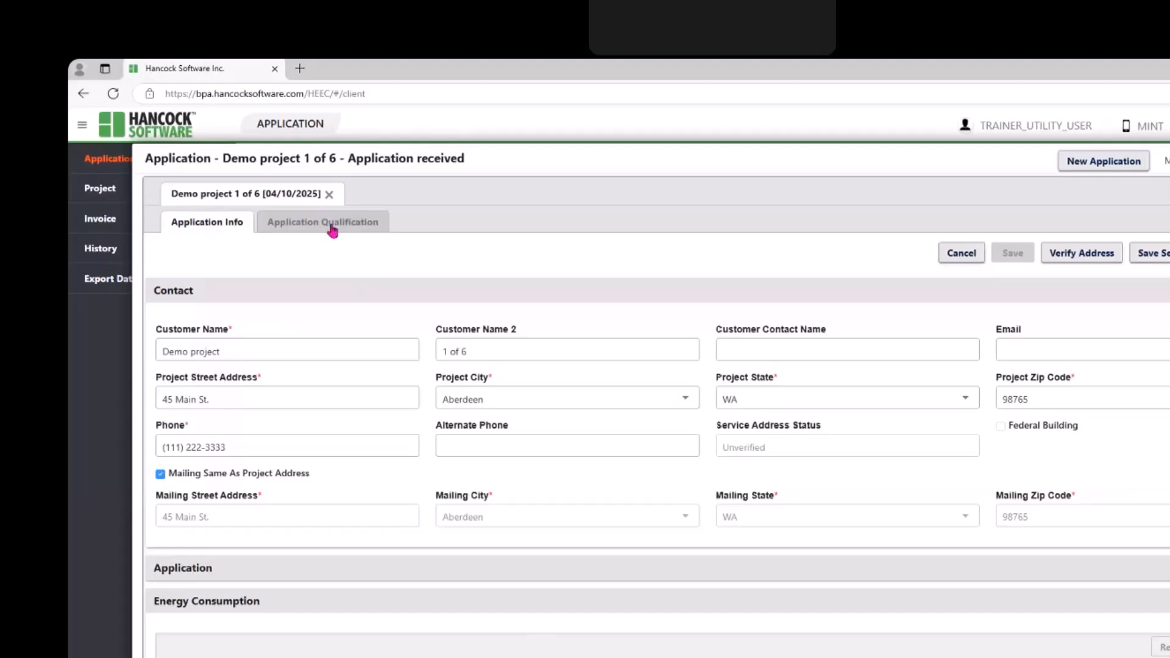
Qualify the application so allocation RP_FY24_FY25 reports 'Client is Eligible'
click(249, 170)
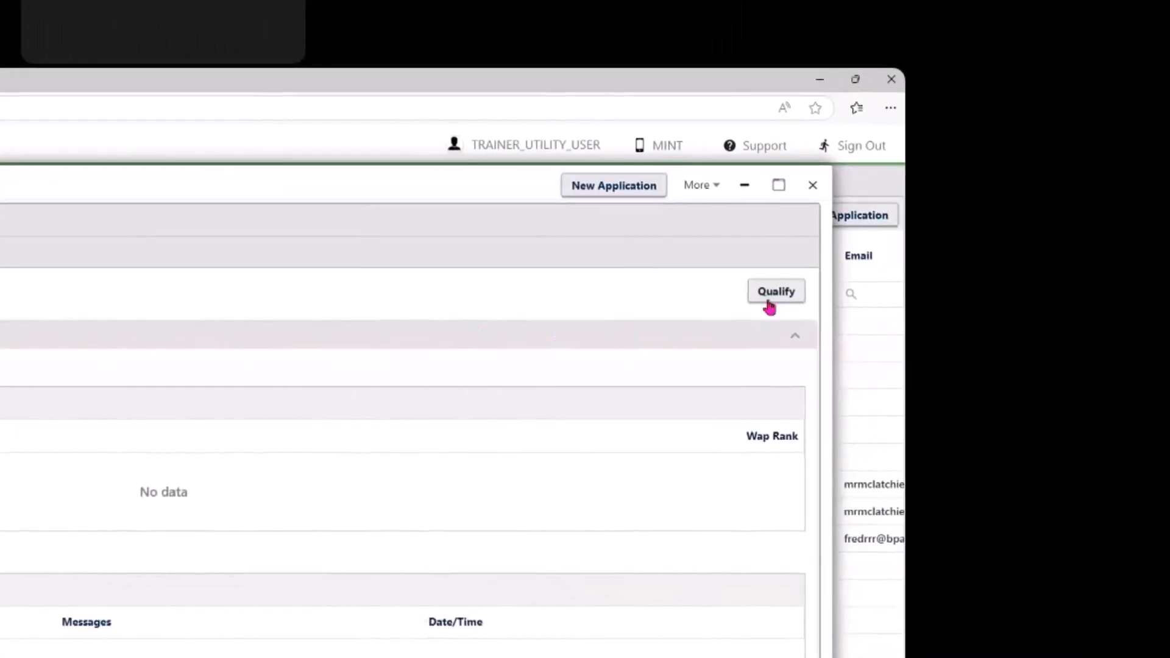
click(770, 306)
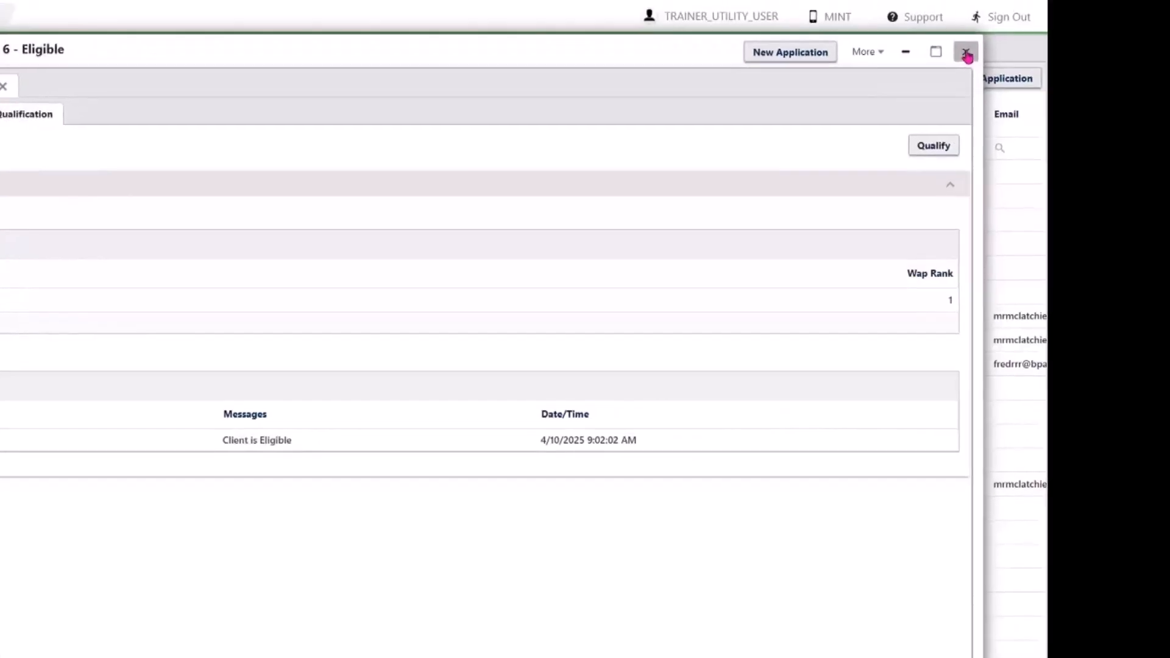
Create a project from the Demo project 1 of 6 application and open its Project Detail
click(859, 72)
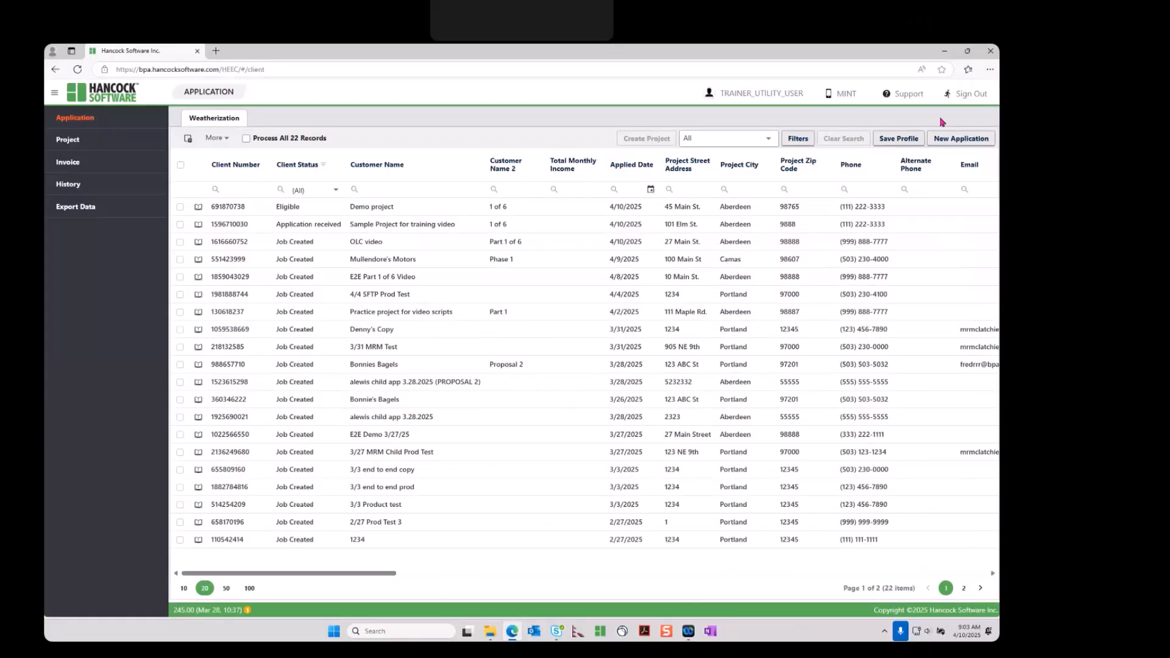
click(180, 207)
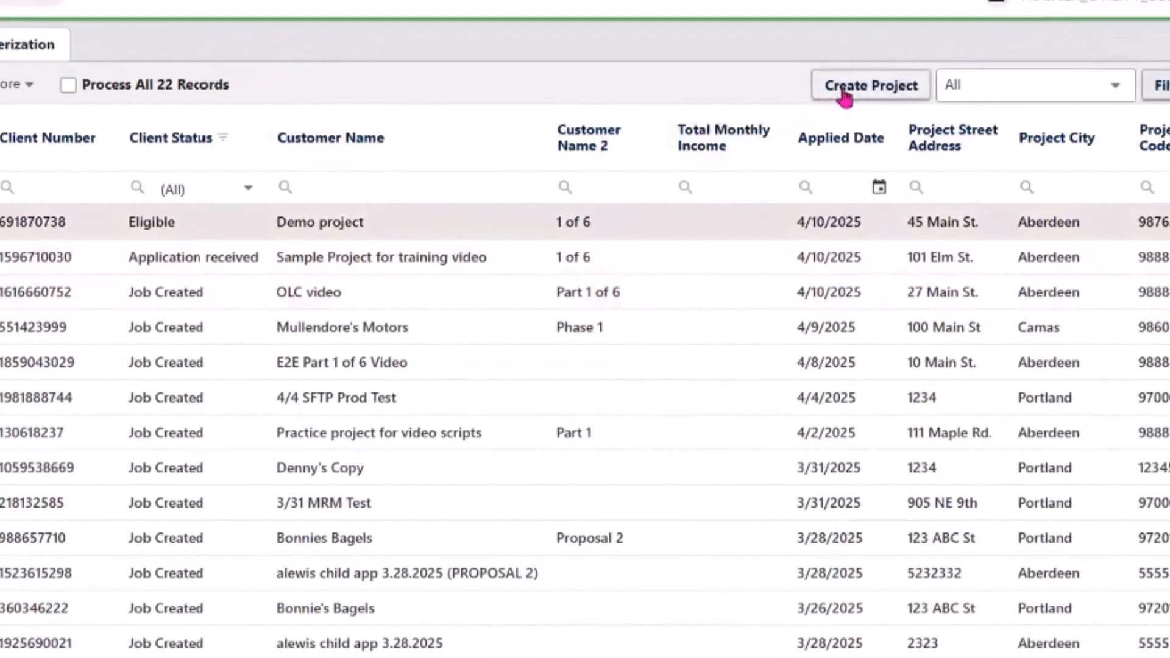
click(961, 35)
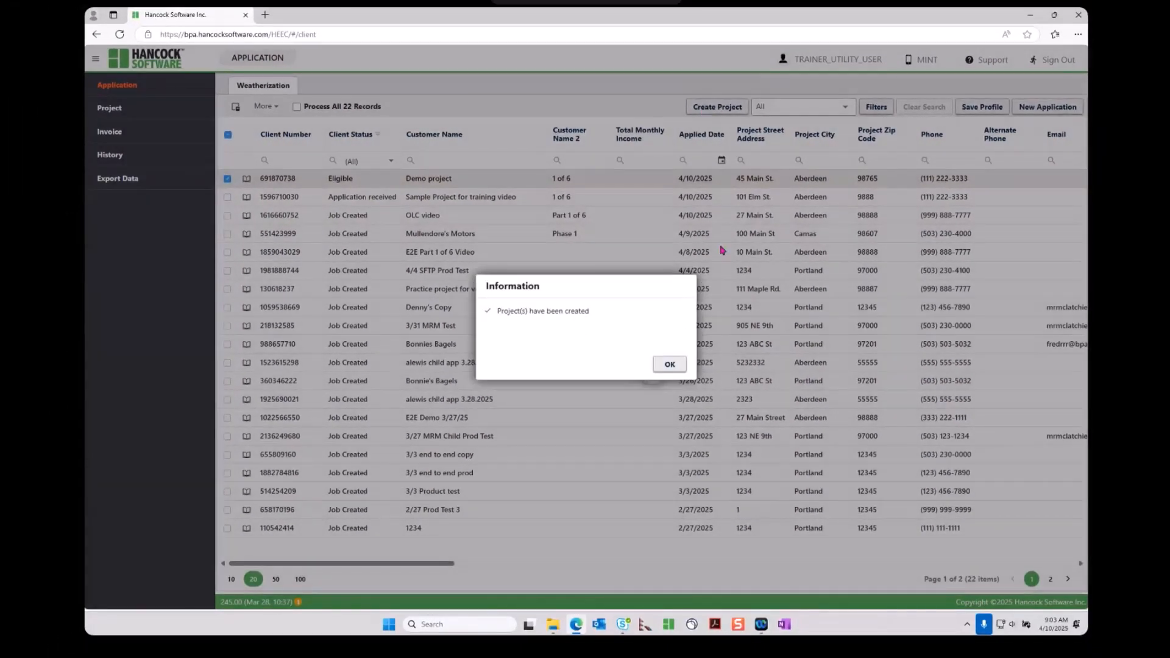
click(670, 364)
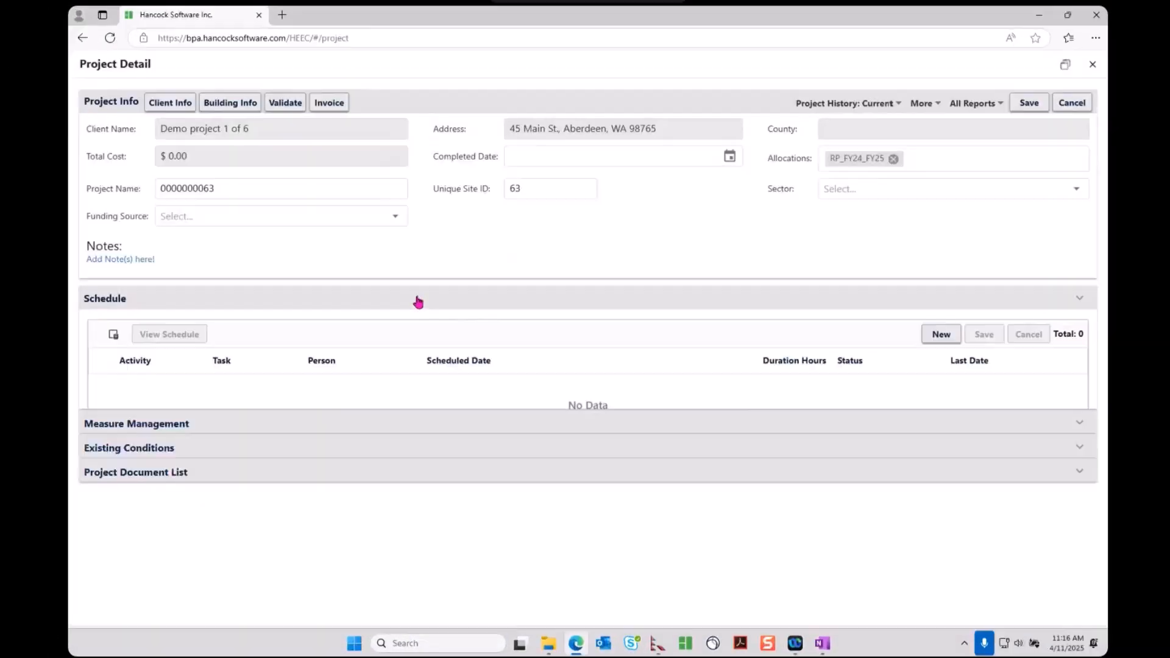
click(418, 301)
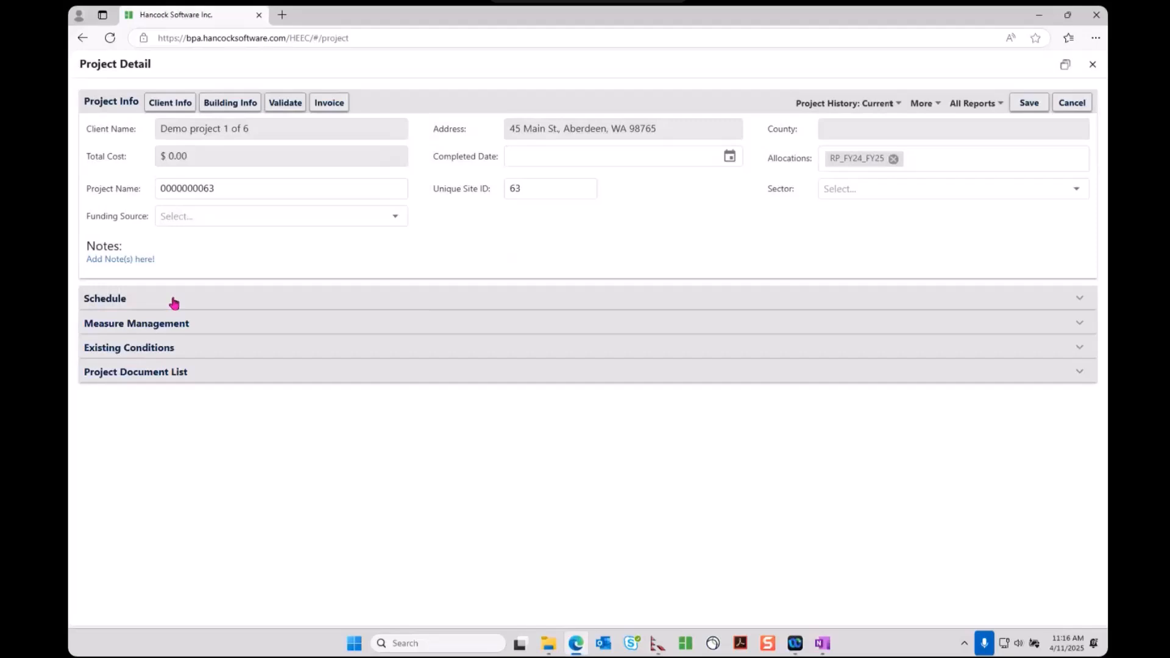
Add an Assessment schedule activity assigned to the current user
click(149, 298)
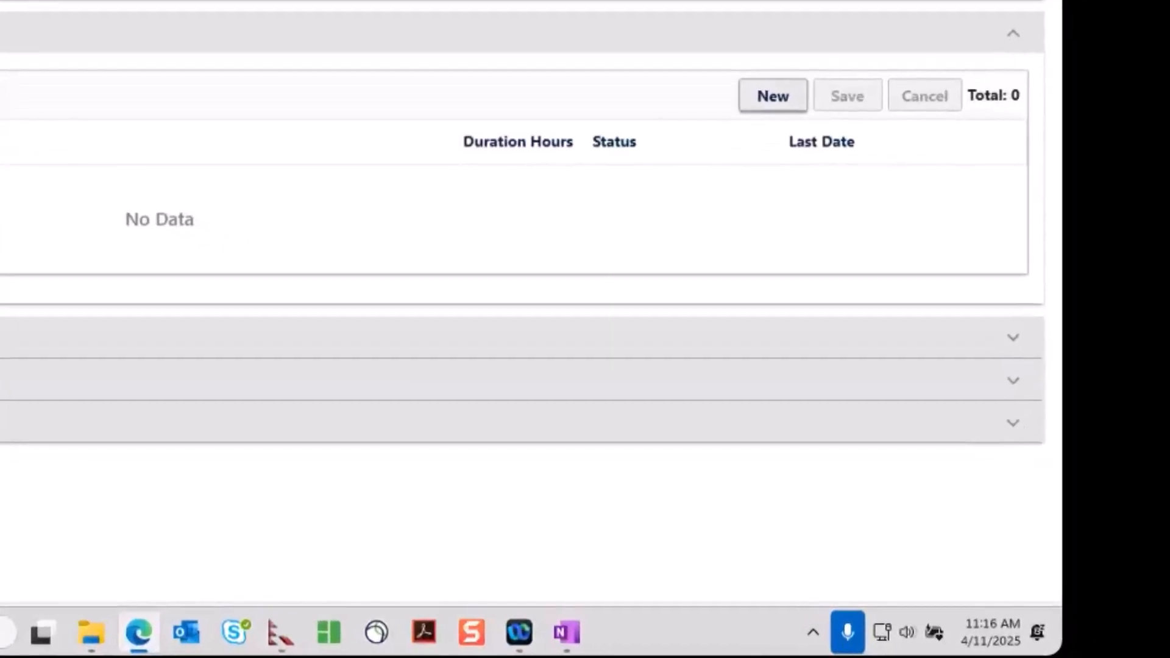
click(772, 97)
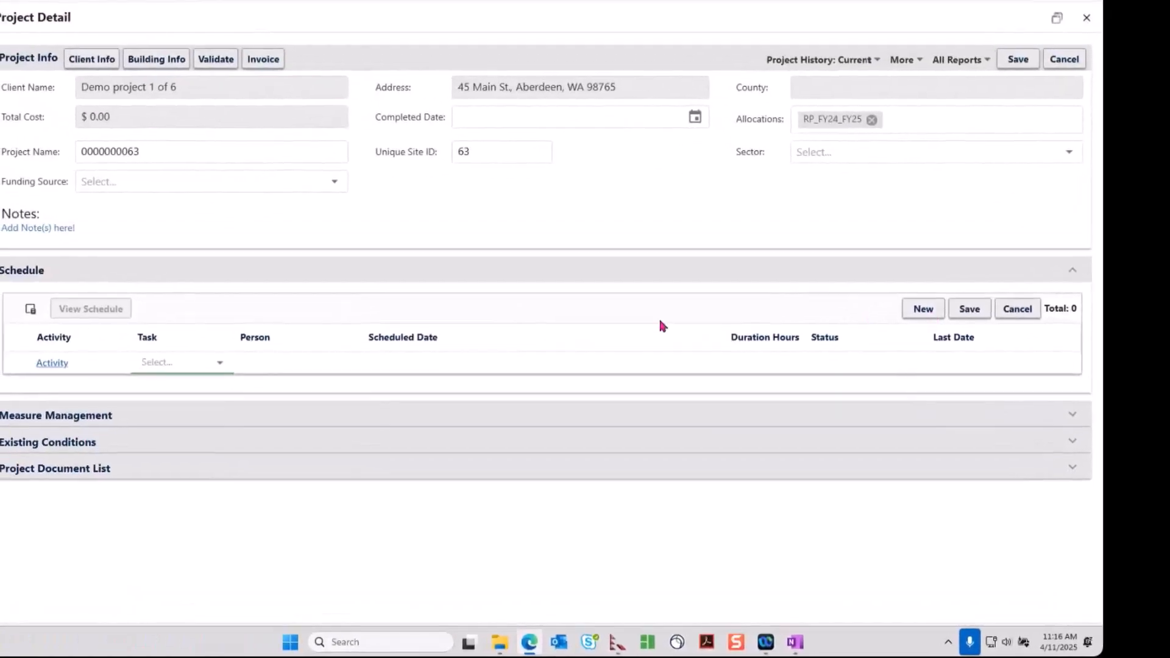
click(220, 366)
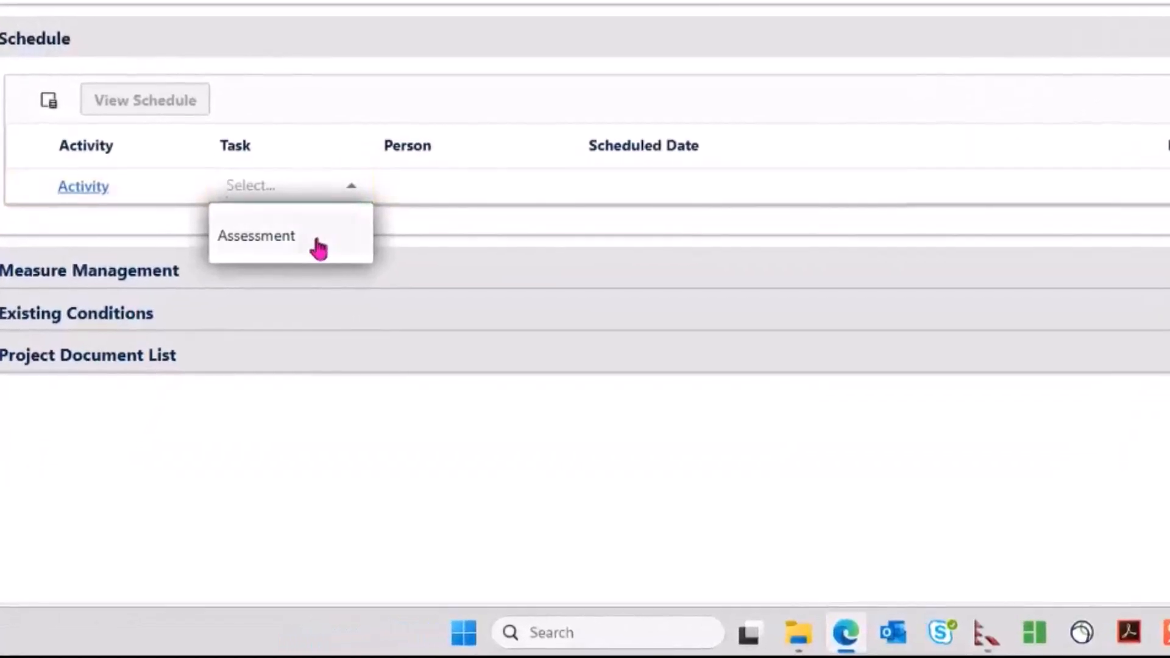
click(318, 238)
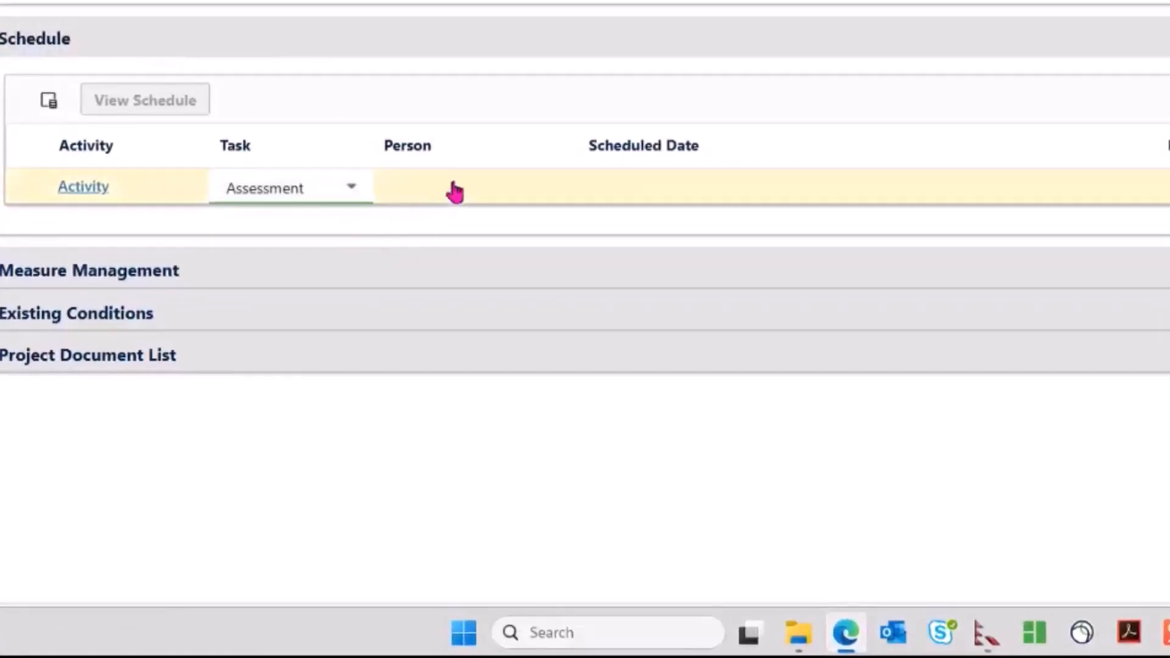
click(454, 190)
click(556, 189)
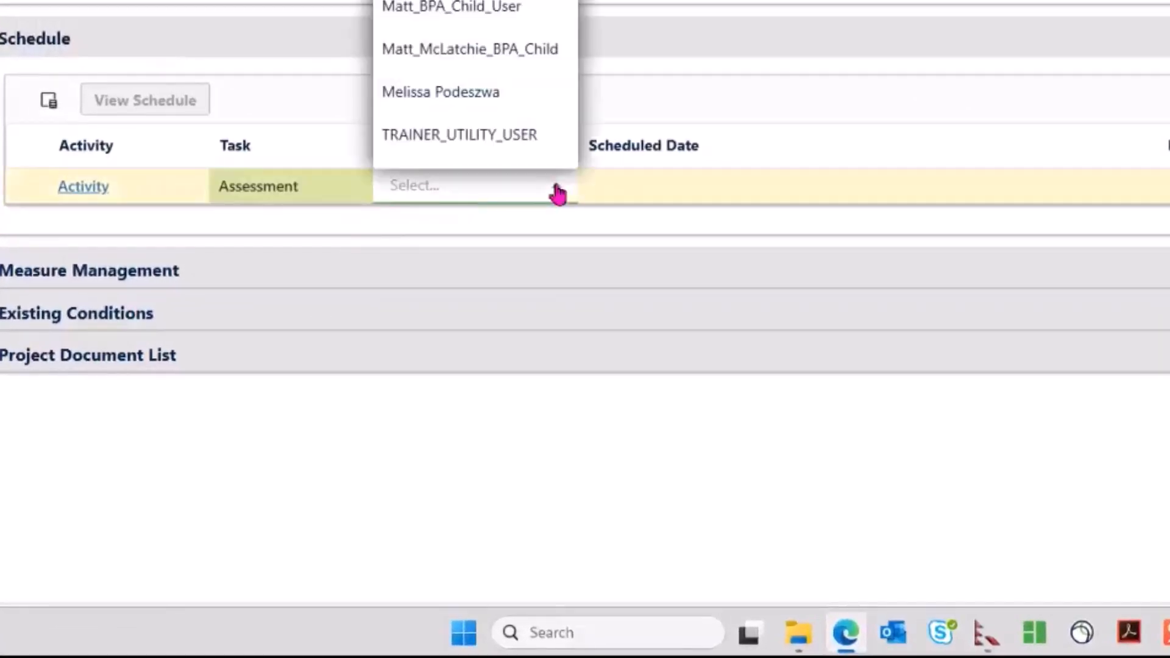
click(512, 136)
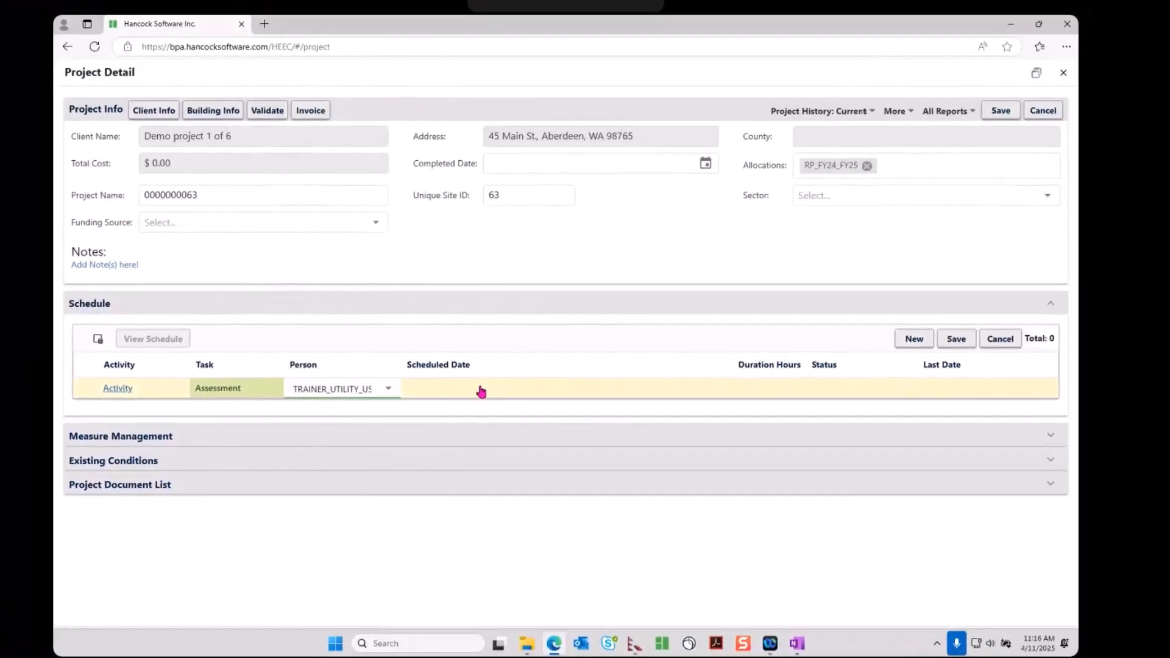
Set the activity's scheduled date to 4/11/2025, 11:16 AM
click(482, 392)
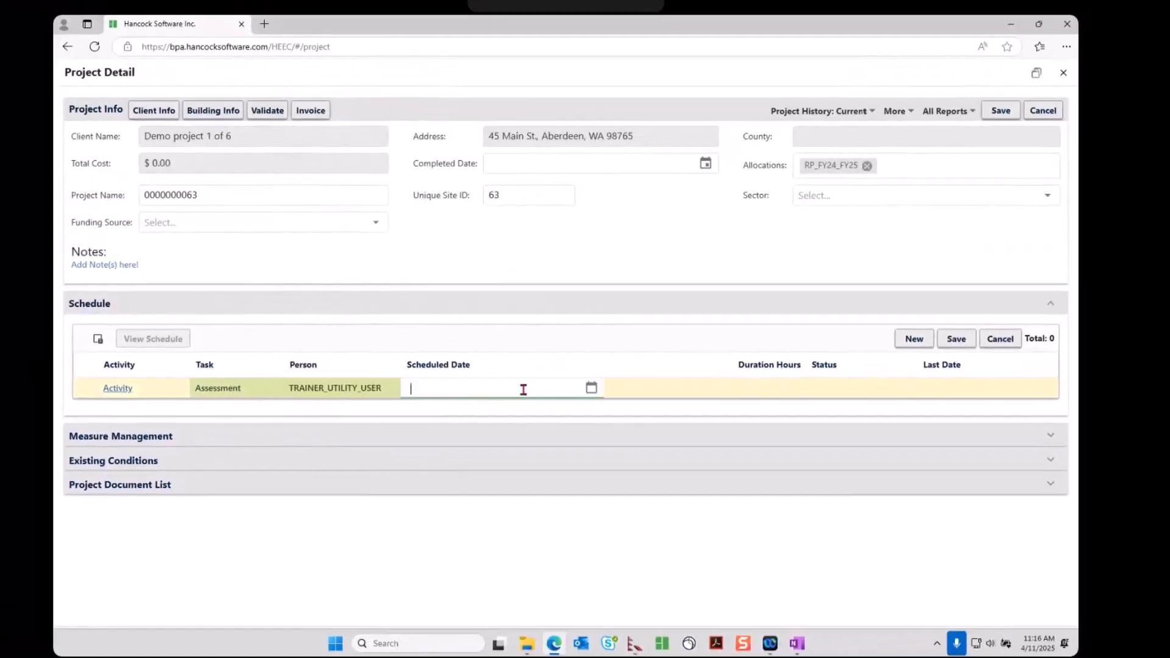
click(590, 389)
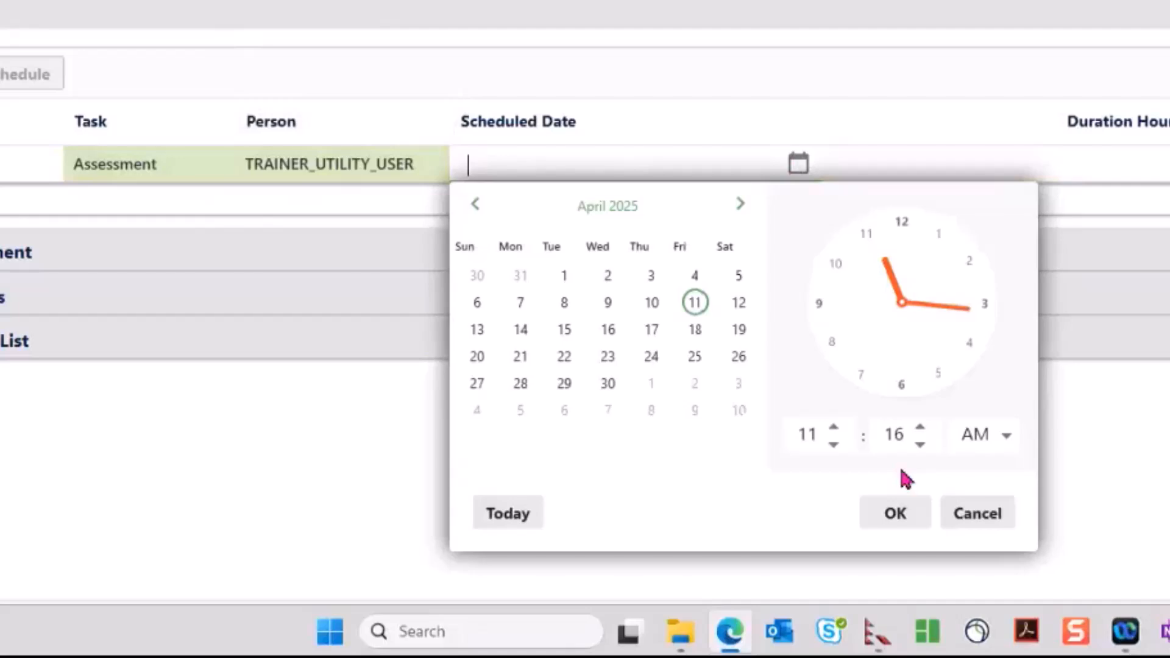
click(904, 517)
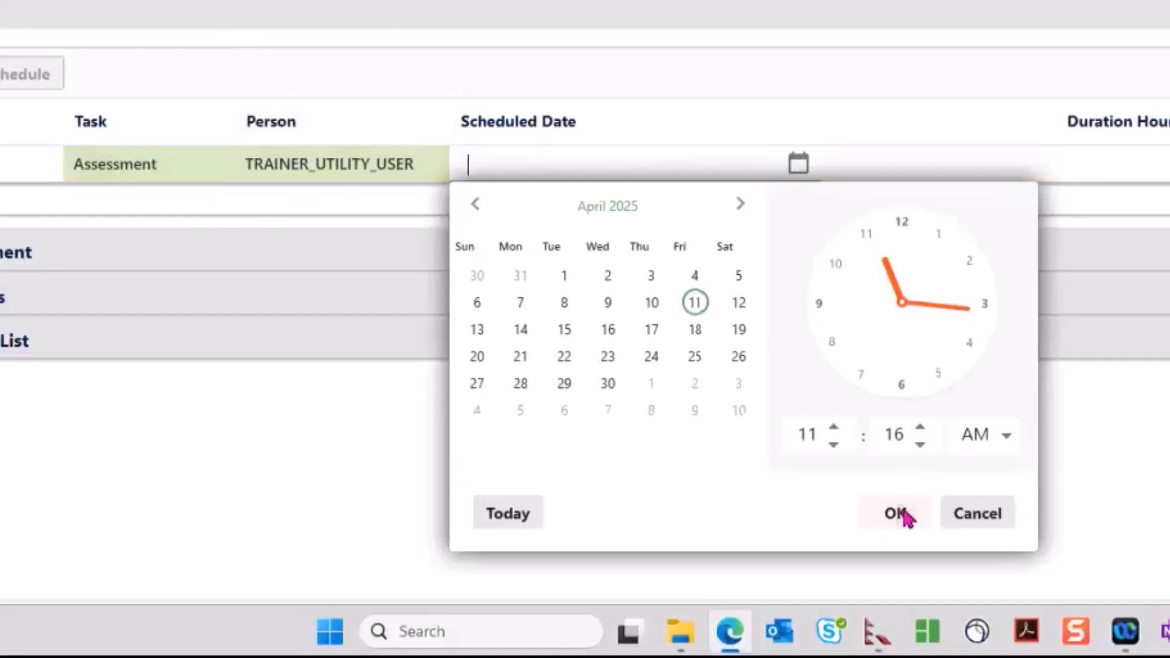
click(904, 518)
click(906, 517)
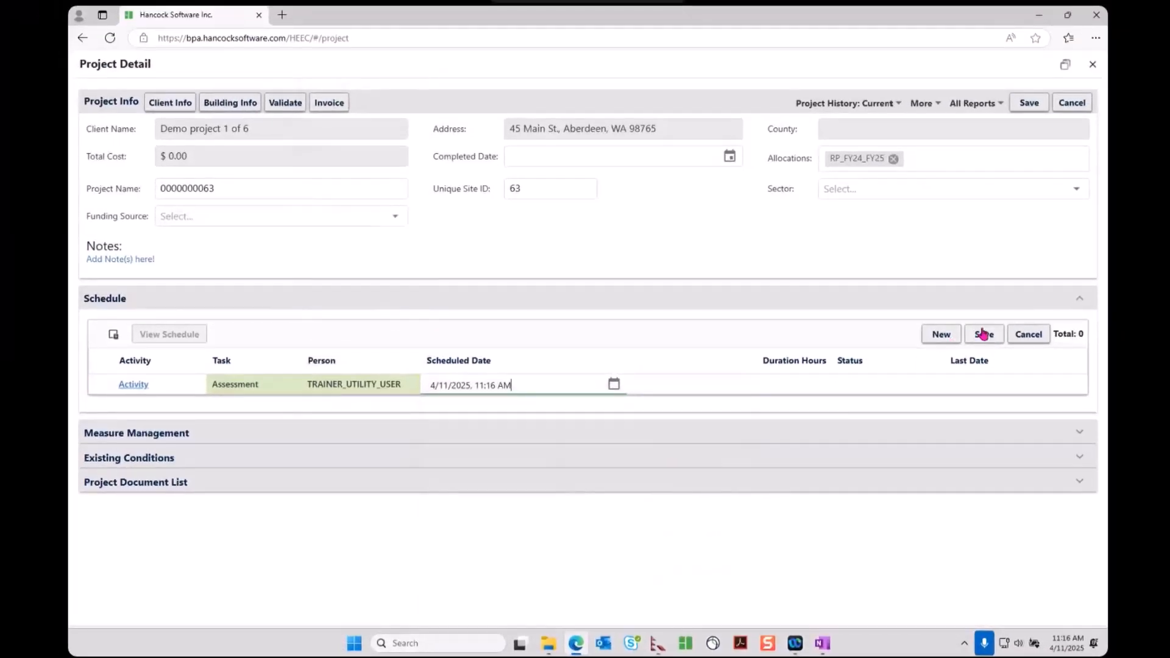
Save the Assessment activity and the project, then close Project Detail to the project list
click(983, 336)
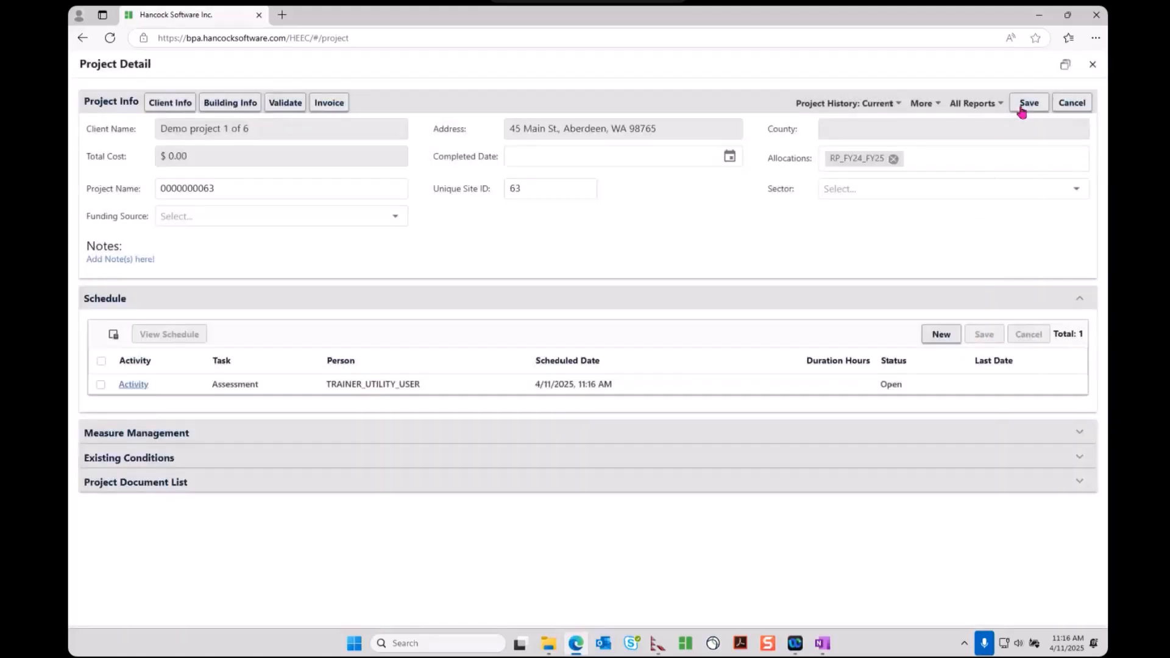
click(1025, 104)
click(1093, 66)
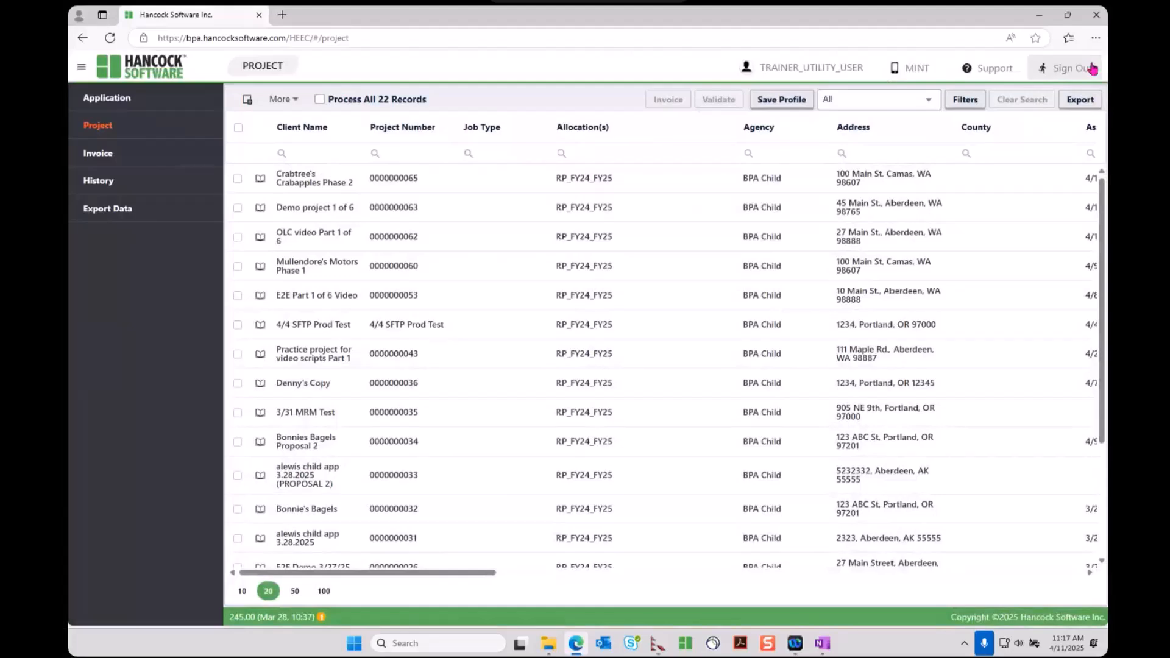